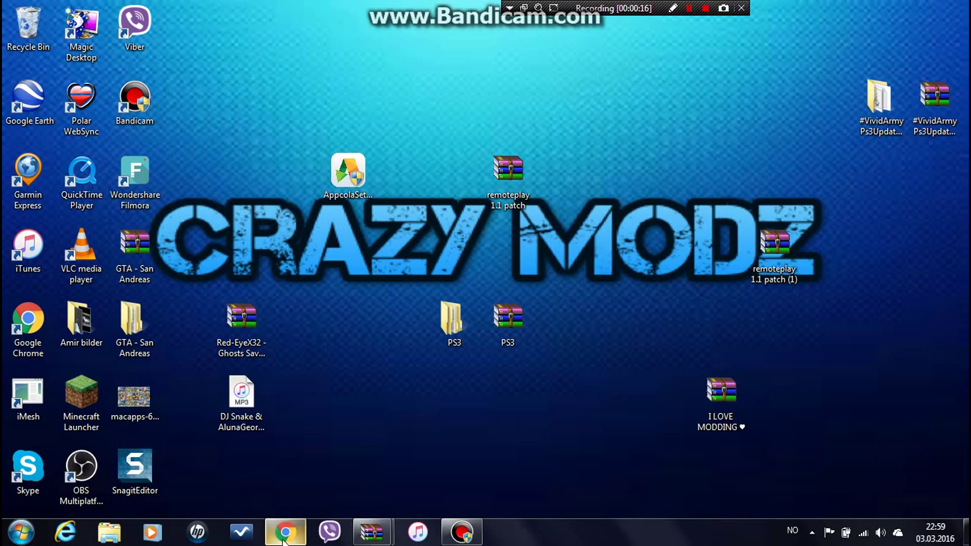
- Scroll through the tech-recipes Remote Play guide in Chrome, then minimize the browser to the desktop
{"action": "left_click", "coordinate": [439, 348]}
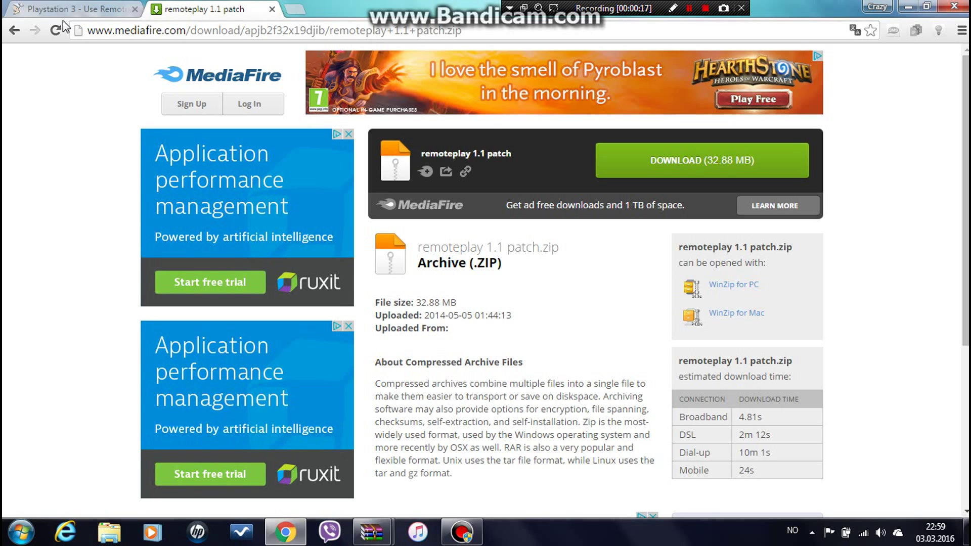
{"action": "left_click", "coordinate": [71, 9]}
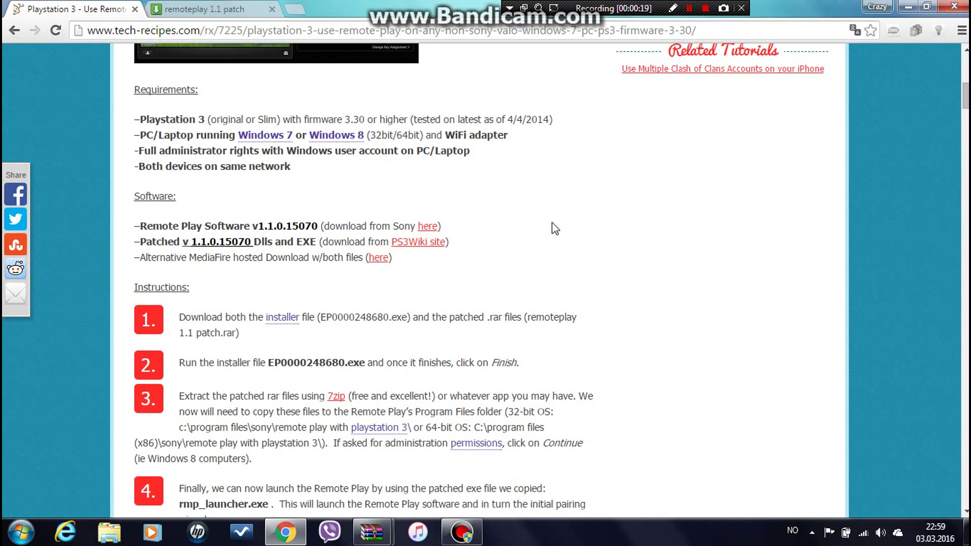
{"action": "scroll", "coordinate": [554, 231], "scroll_direction": "up", "scroll_amount": 10}
{"action": "scroll", "coordinate": [561, 234], "scroll_direction": "down", "scroll_amount": 14}
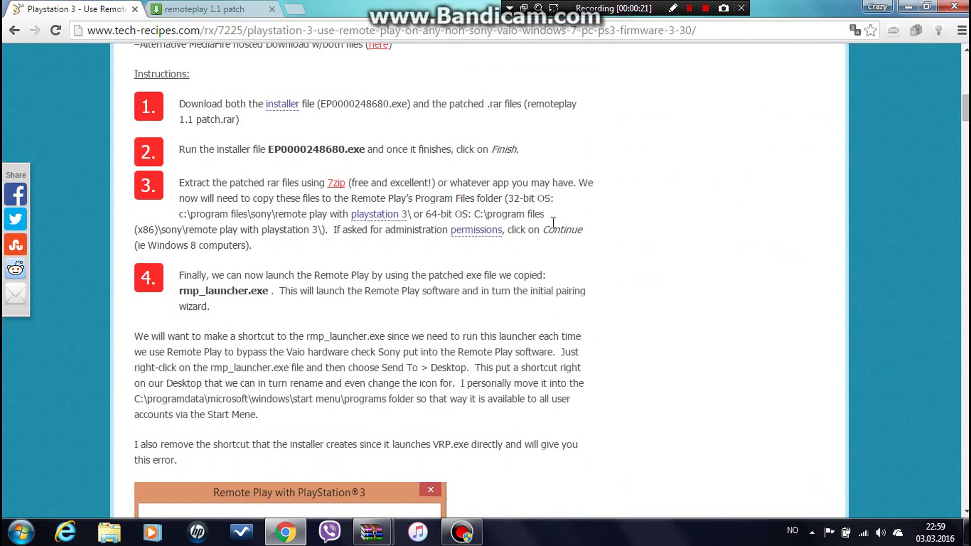
{"action": "scroll", "coordinate": [561, 233], "scroll_direction": "up", "scroll_amount": 6}
{"action": "scroll", "coordinate": [555, 233], "scroll_direction": "down", "scroll_amount": 2}
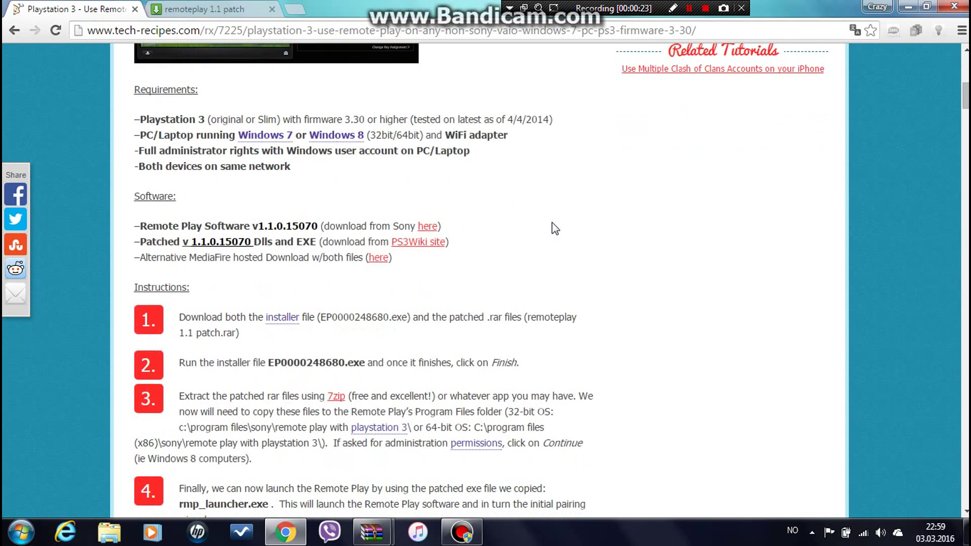
{"action": "scroll", "coordinate": [555, 229], "scroll_direction": "up", "scroll_amount": 10}
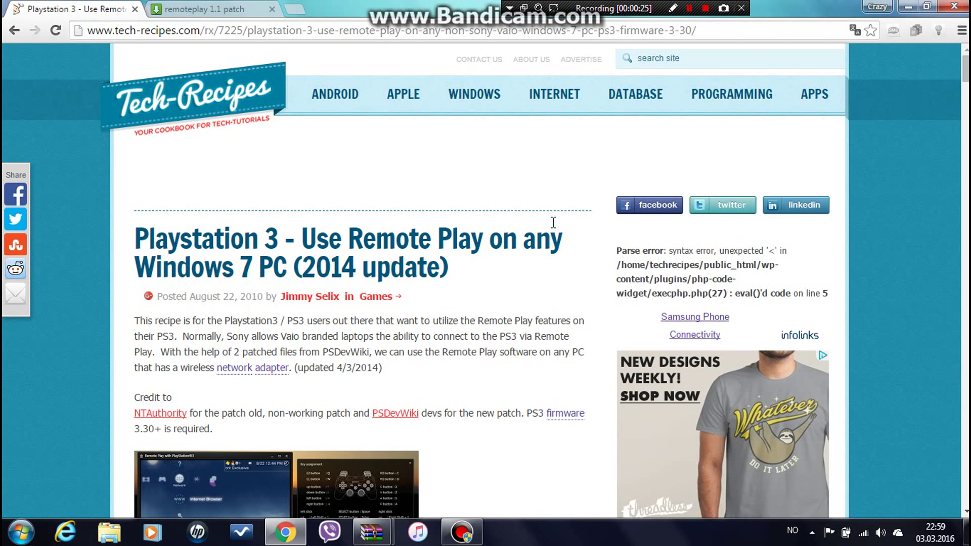
{"action": "scroll", "coordinate": [555, 227], "scroll_direction": "down", "scroll_amount": 8}
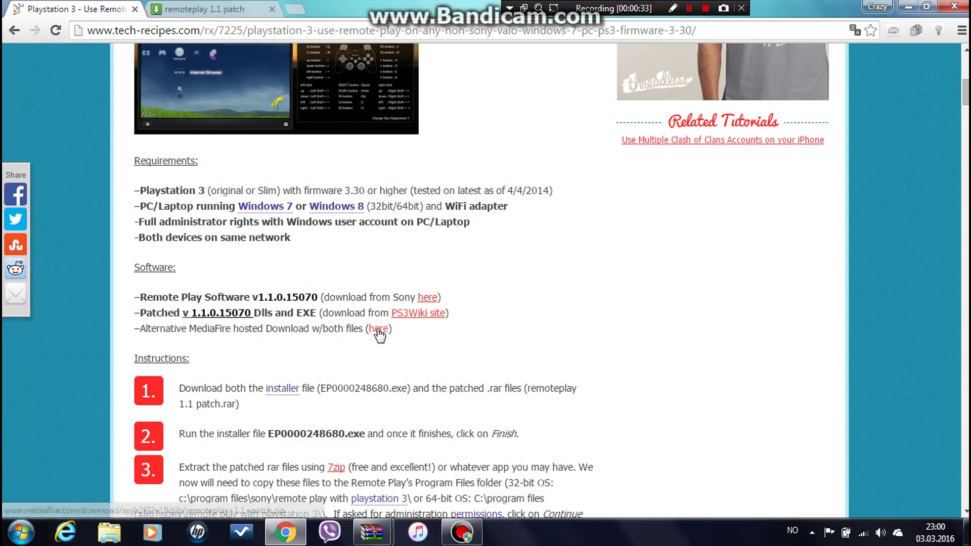
{"action": "left_click", "coordinate": [211, 7]}
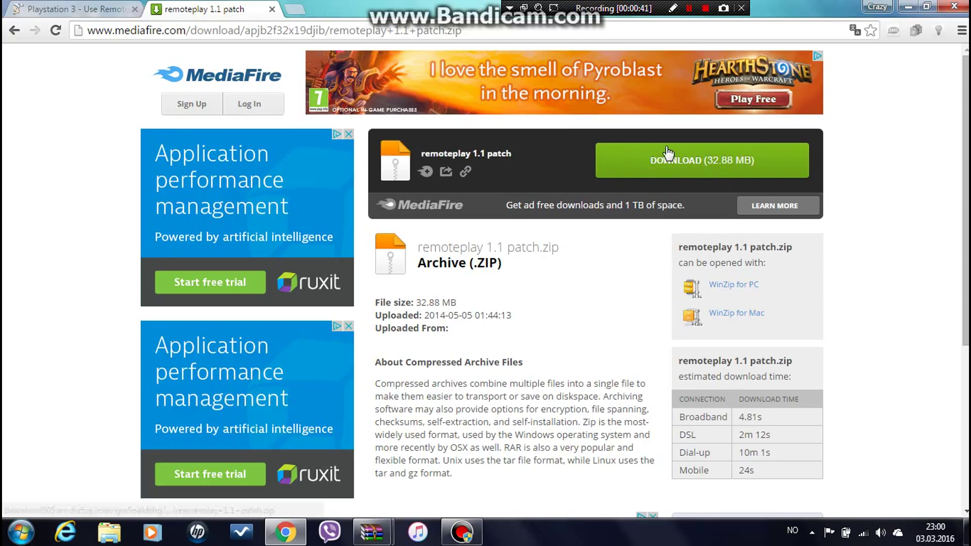
{"action": "left_click", "coordinate": [906, 7]}
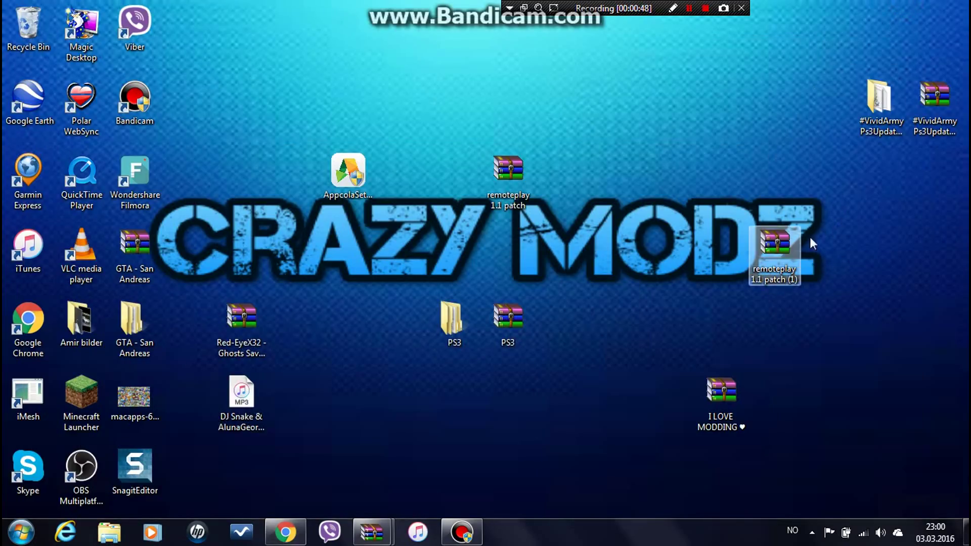
- Close the duplicate WinRAR windows left open on the patch archive
{"action": "left_click_drag", "start_coordinate": [836, 205], "coordinate": [698, 344]}
{"action": "left_click", "coordinate": [699, 343]}
{"action": "left_click", "coordinate": [376, 532]}
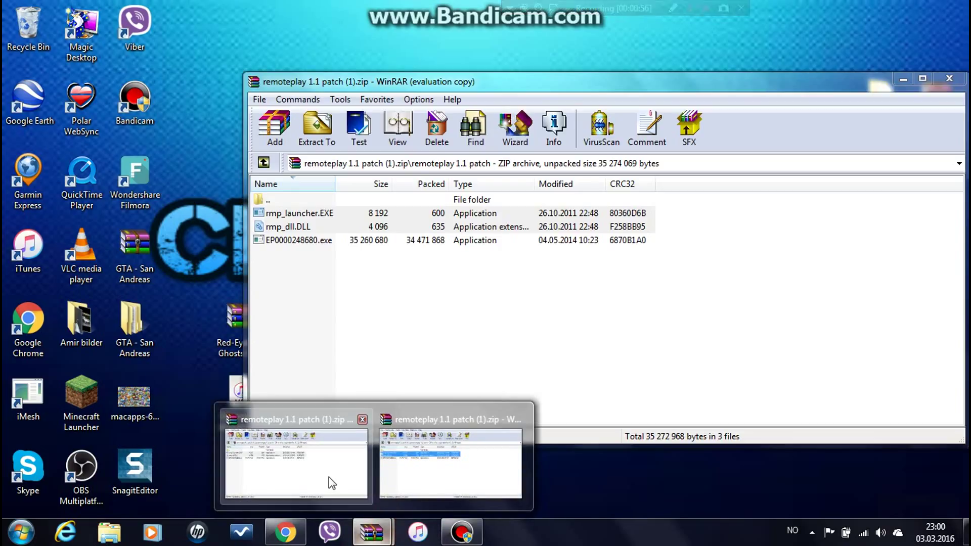
{"action": "left_click", "coordinate": [329, 477]}
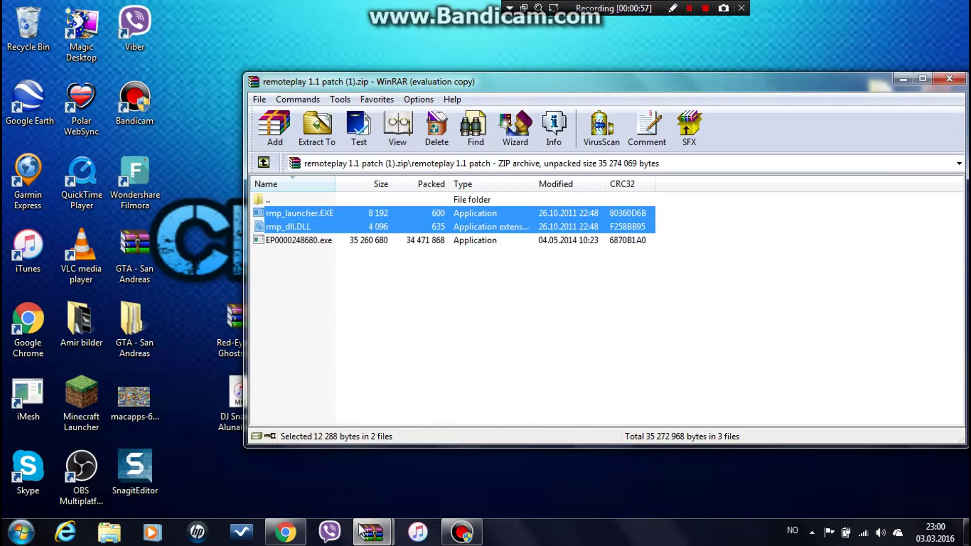
{"action": "left_click", "coordinate": [378, 536]}
{"action": "left_click", "coordinate": [461, 463]}
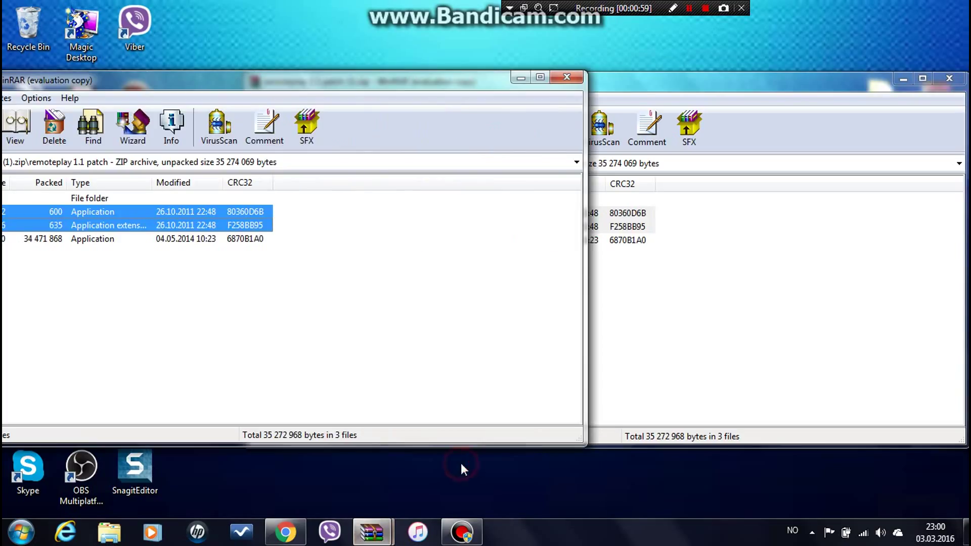
{"action": "left_click", "coordinate": [568, 78]}
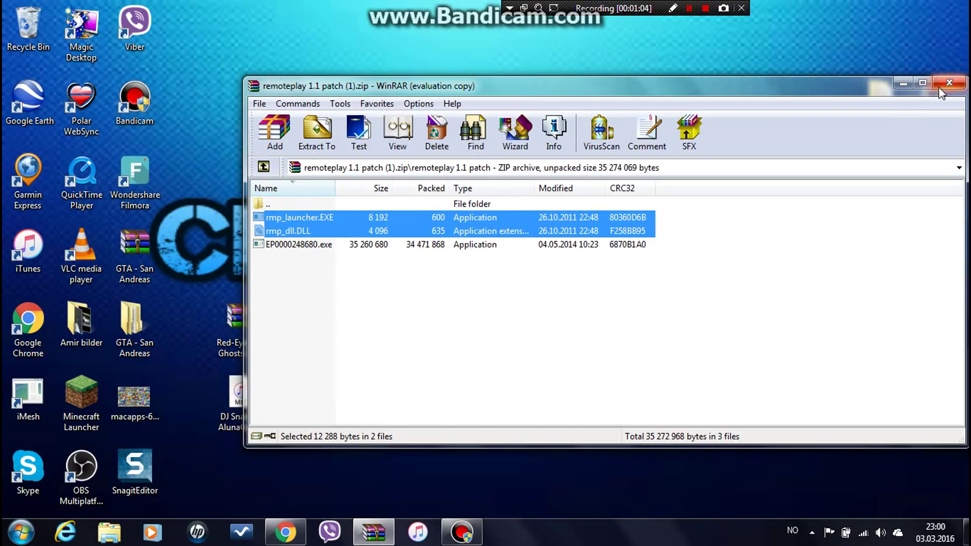
{"action": "left_click", "coordinate": [938, 87]}
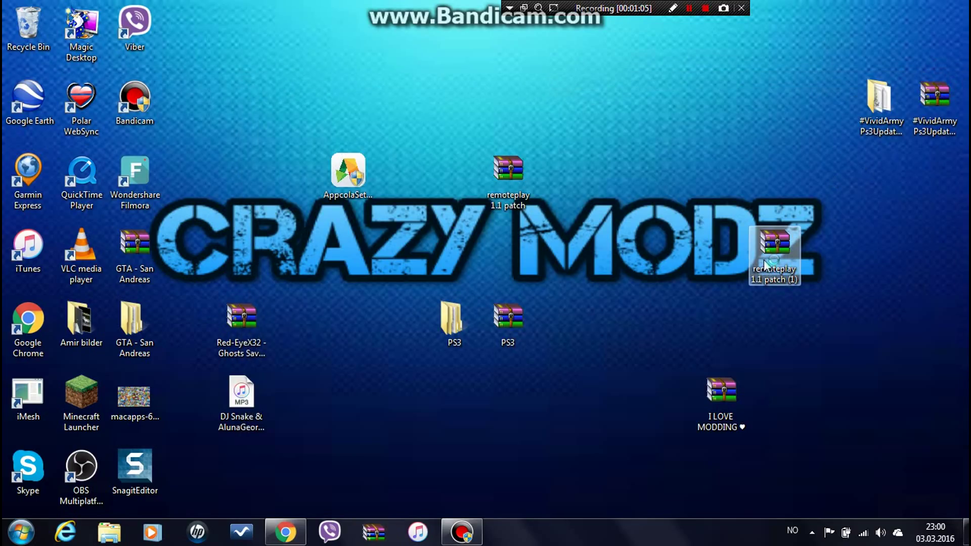
- Open remoteplay 1.1 patch (1).zip, dismiss the licence reminder, and enter its remoteplay 1.1 patch folder
{"action": "double_click", "coordinate": [766, 264]}
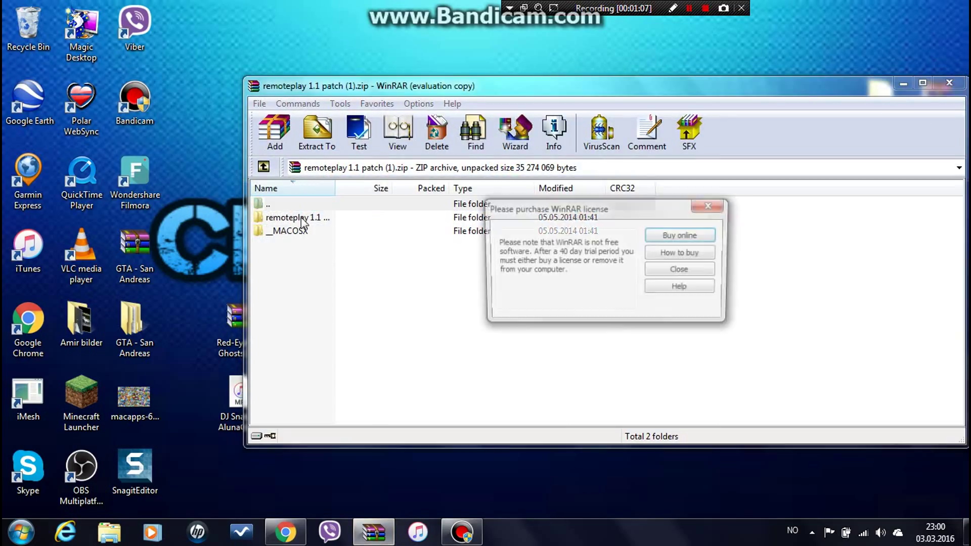
{"action": "left_click", "coordinate": [708, 207]}
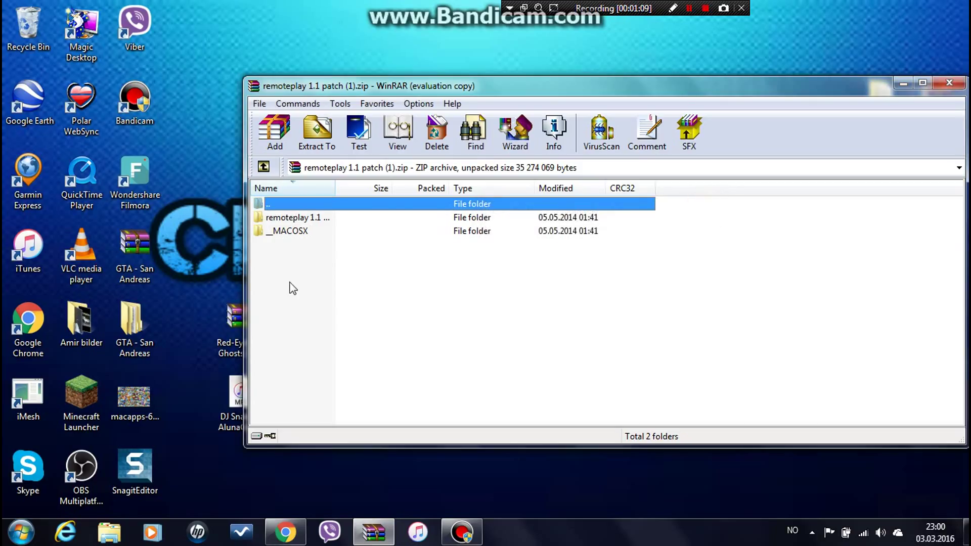
{"action": "double_click", "coordinate": [297, 218]}
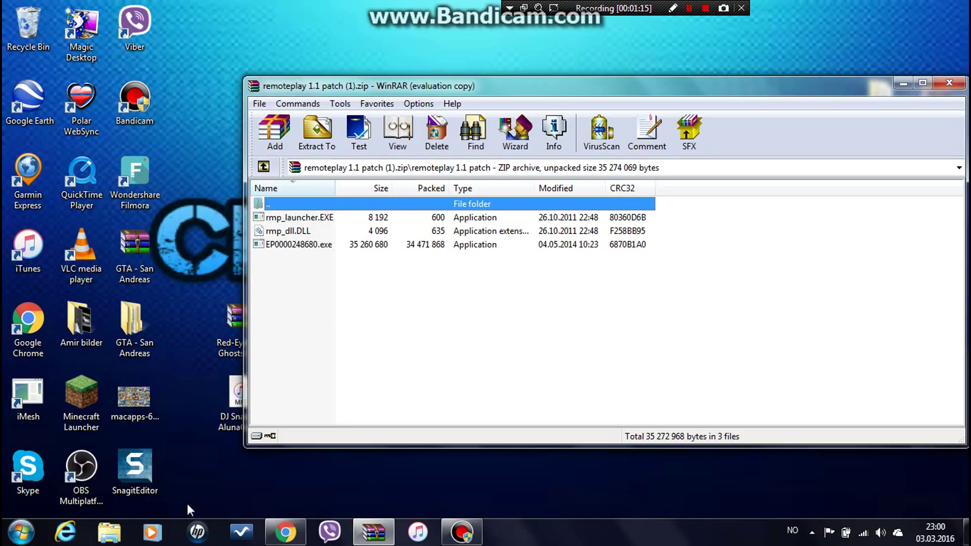
{"action": "left_click", "coordinate": [110, 539]}
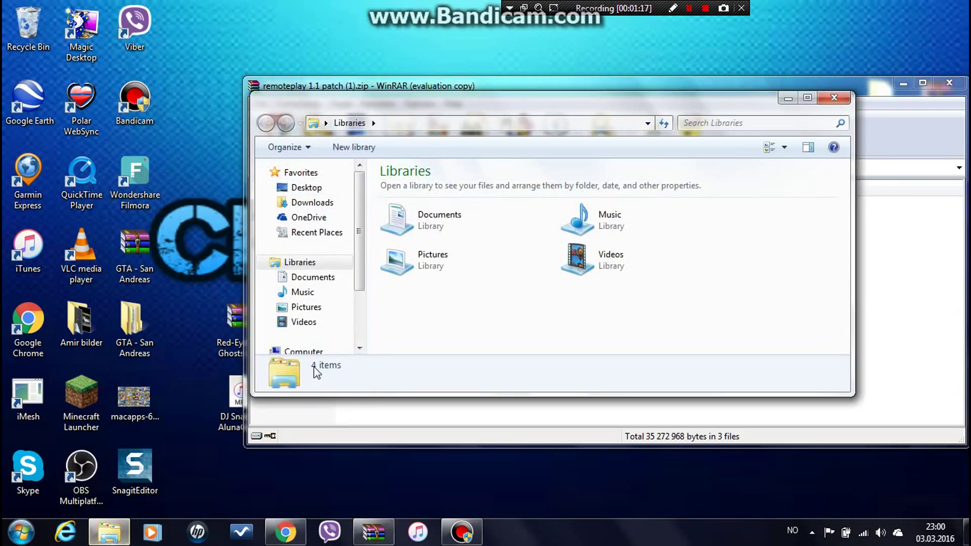
- Browse Explorer to C:\Program Files (x86)\Sony\Remote Play with PlayStation 3
{"action": "scroll", "coordinate": [349, 354], "scroll_direction": "down", "scroll_amount": 2}
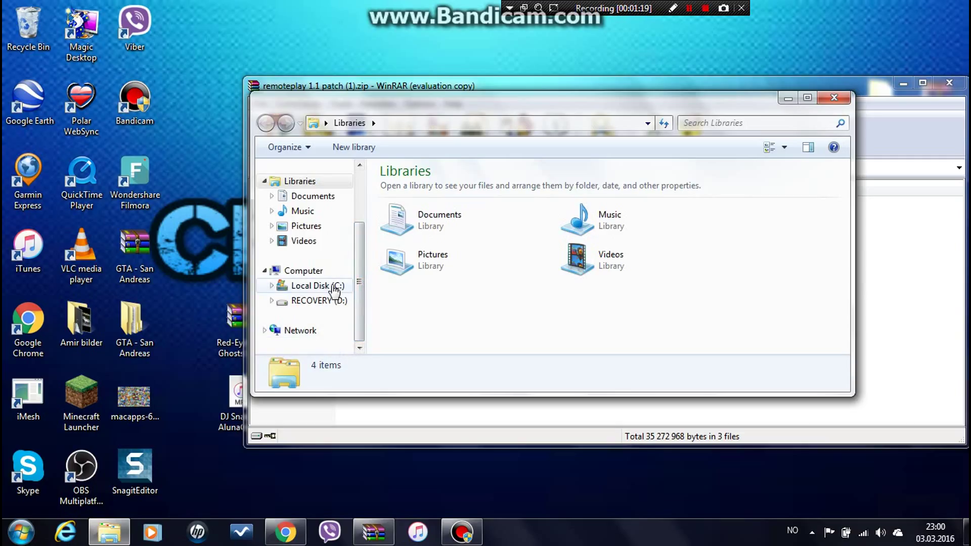
{"action": "left_click", "coordinate": [318, 286]}
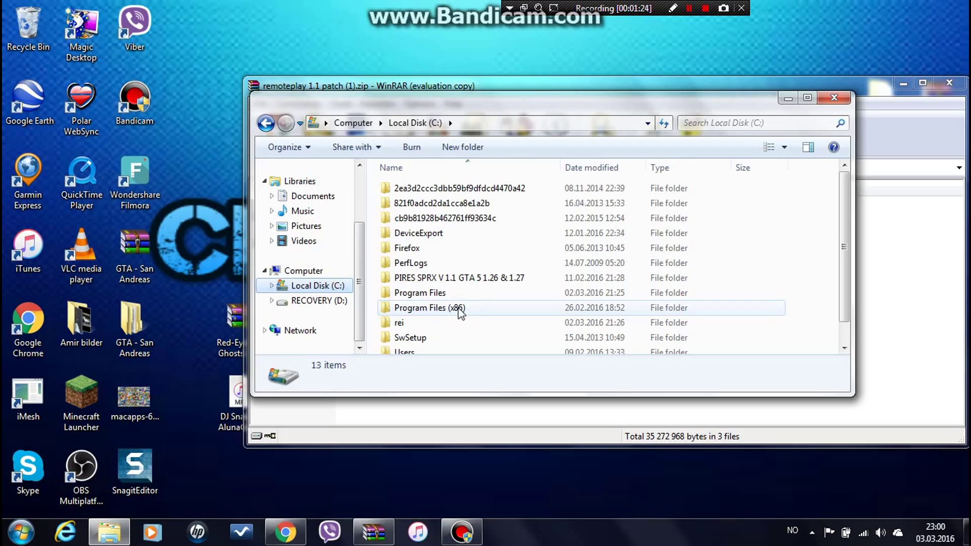
{"action": "double_click", "coordinate": [472, 309]}
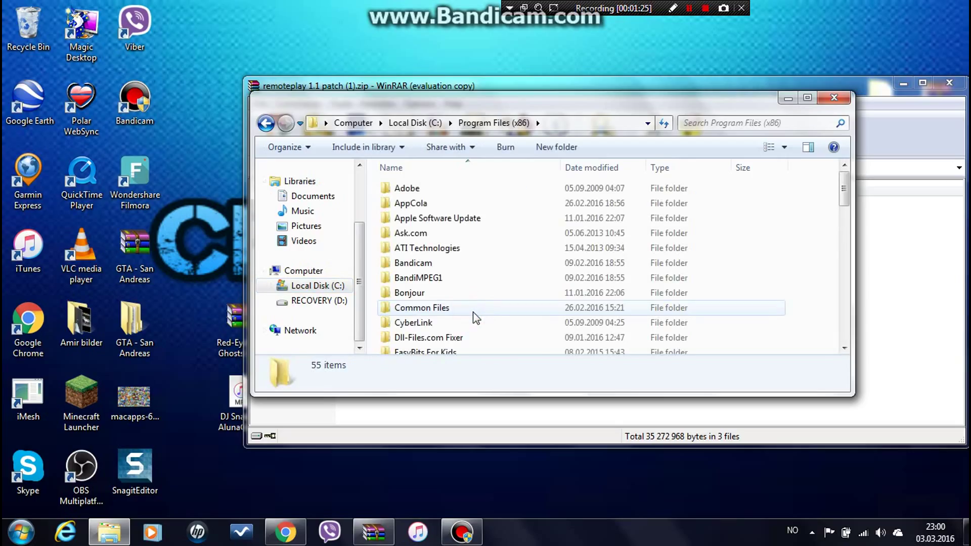
{"action": "scroll", "coordinate": [474, 320], "scroll_direction": "down", "scroll_amount": 12}
{"action": "scroll", "coordinate": [473, 320], "scroll_direction": "up", "scroll_amount": 2}
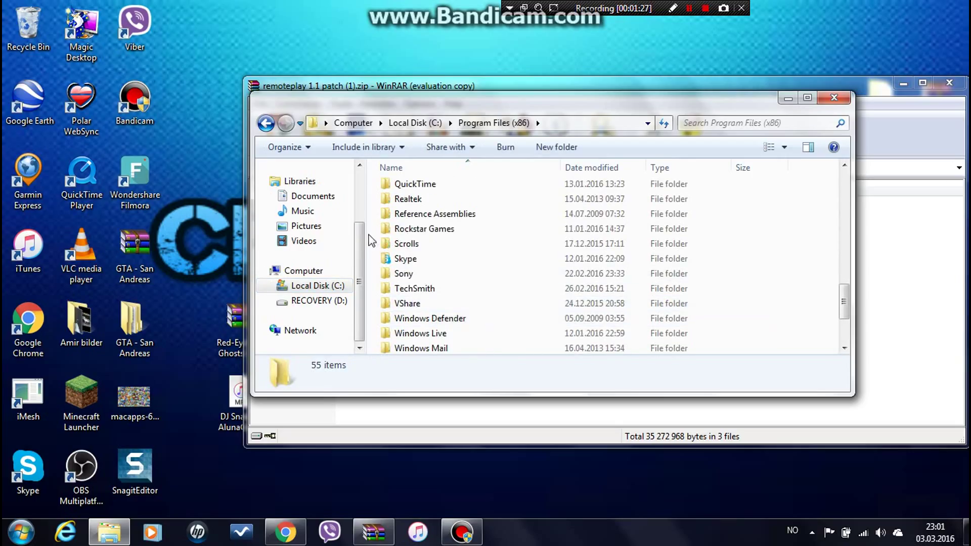
{"action": "double_click", "coordinate": [424, 280]}
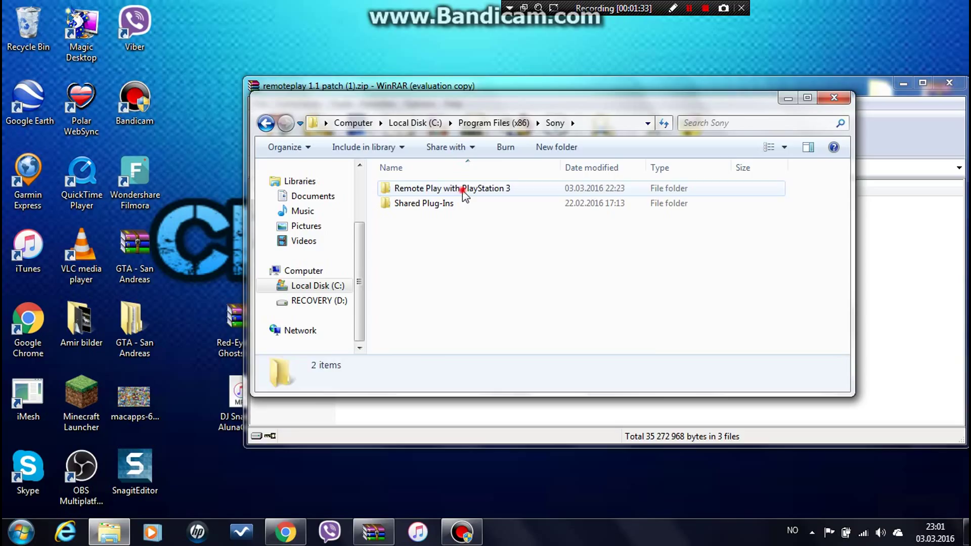
{"action": "double_click", "coordinate": [462, 190]}
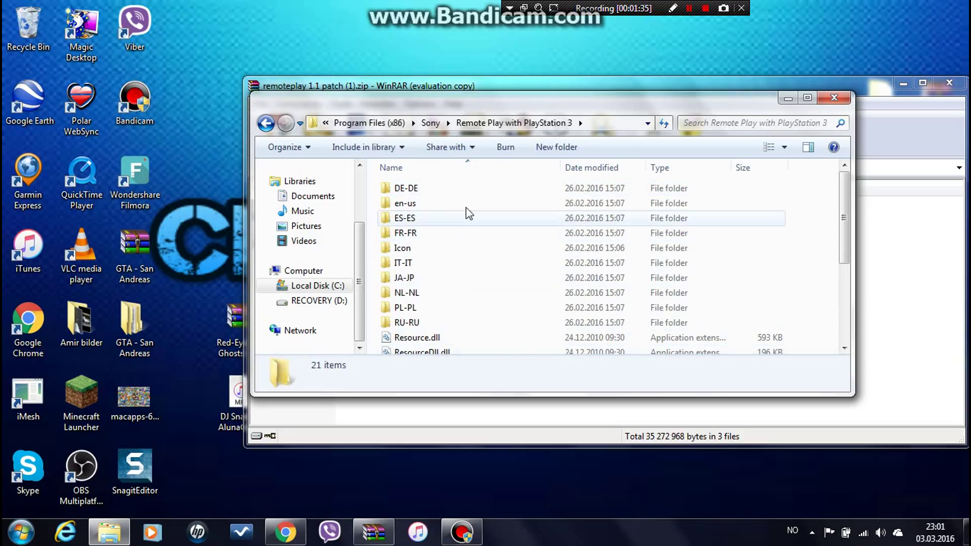
- Drag rmp_launcher.EXE and rmp_dll.DLL from the archive into the Remote Play folder, then close WinRAR
{"action": "left_click_drag", "start_coordinate": [529, 110], "coordinate": [215, 157]}
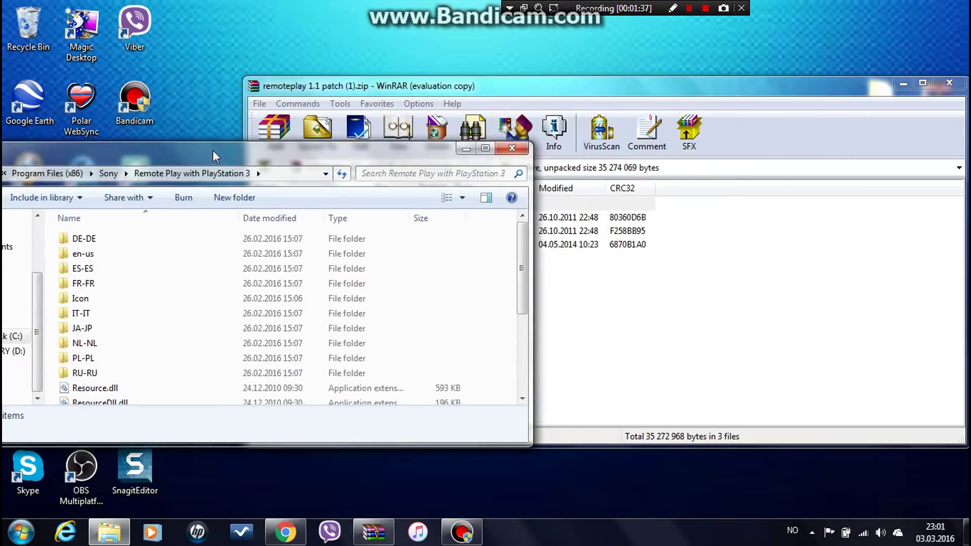
{"action": "left_click", "coordinate": [679, 222]}
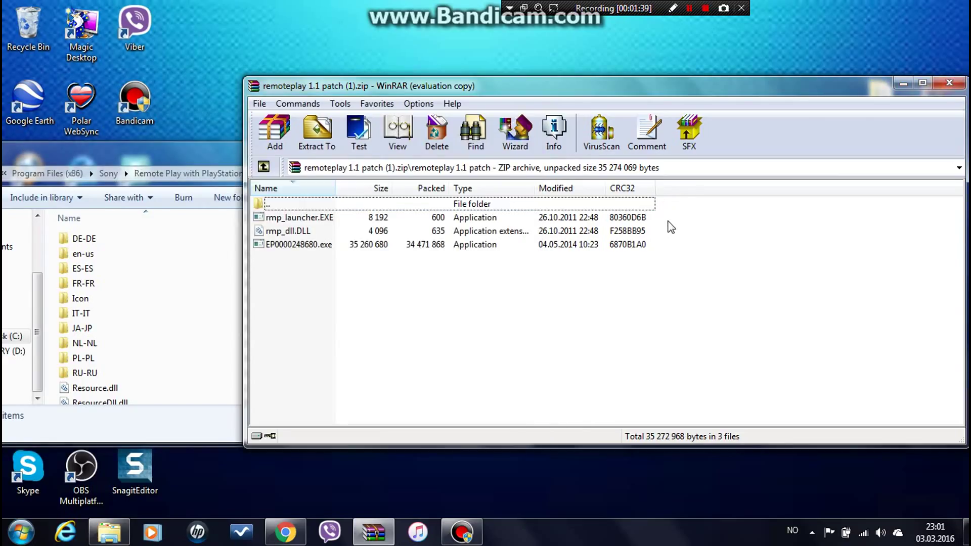
{"action": "left_click_drag", "start_coordinate": [669, 221], "coordinate": [466, 238]}
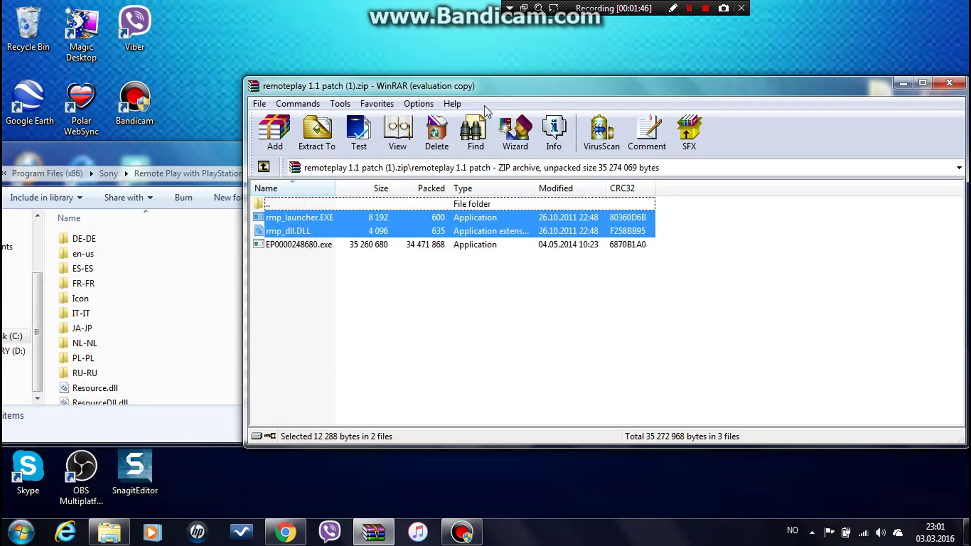
{"action": "left_click_drag", "start_coordinate": [538, 90], "coordinate": [671, 47]}
{"action": "left_click_drag", "start_coordinate": [457, 187], "coordinate": [349, 176]}
{"action": "left_click_drag", "start_coordinate": [583, 191], "coordinate": [515, 242]}
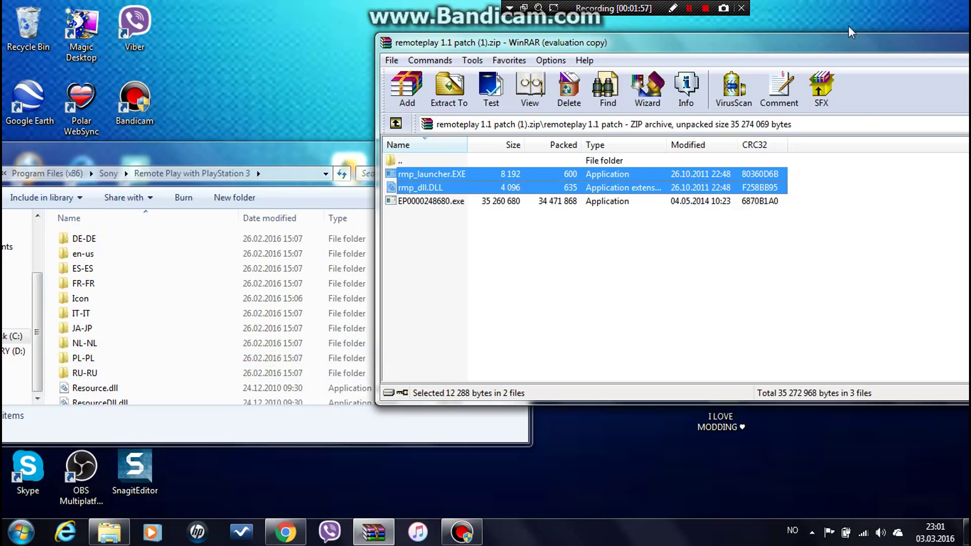
{"action": "left_click_drag", "start_coordinate": [848, 40], "coordinate": [660, 74]}
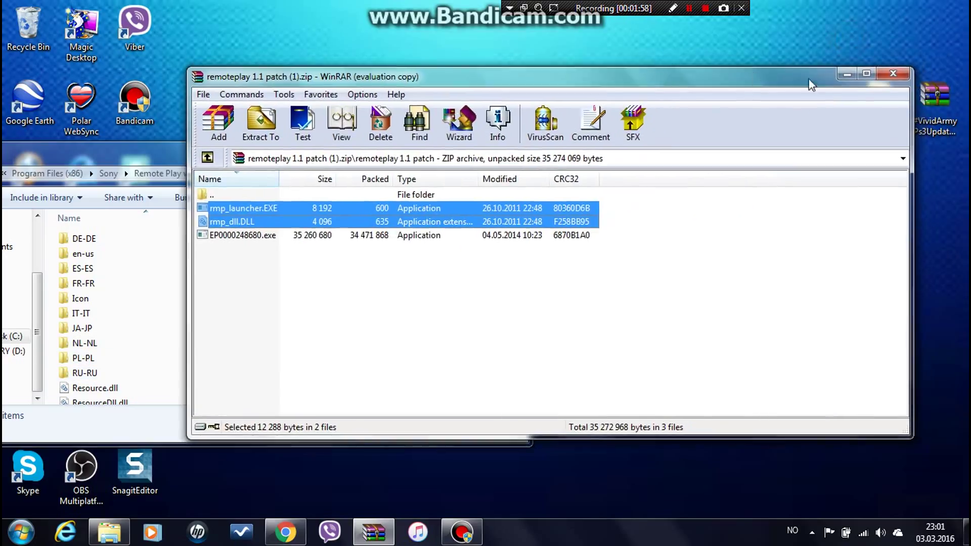
{"action": "left_click", "coordinate": [895, 75]}
- Launch the patched rmp_launcher from the Remote Play folder, allowing it through the Security Warning
{"action": "left_click_drag", "start_coordinate": [378, 150], "coordinate": [679, 80]}
{"action": "left_click_drag", "start_coordinate": [828, 209], "coordinate": [824, 238]}
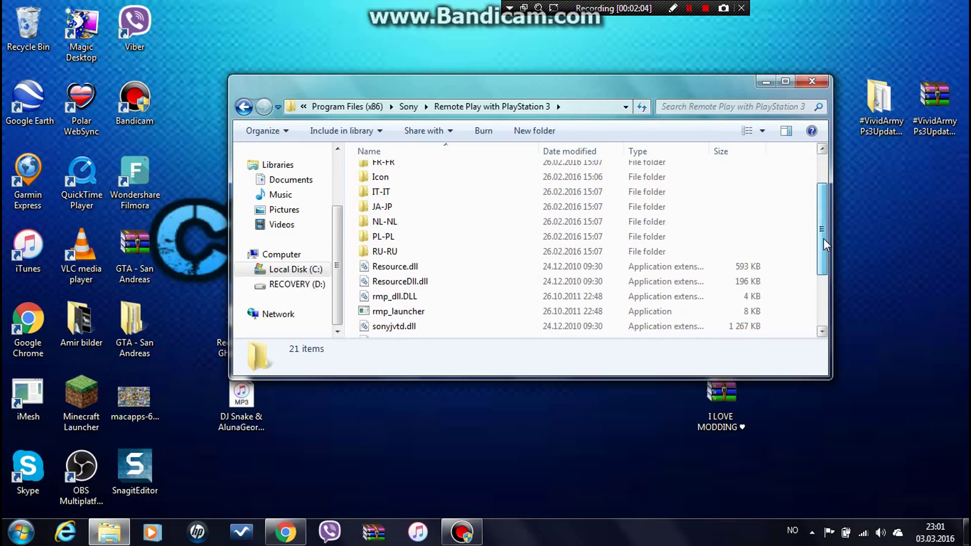
{"action": "double_click", "coordinate": [400, 312]}
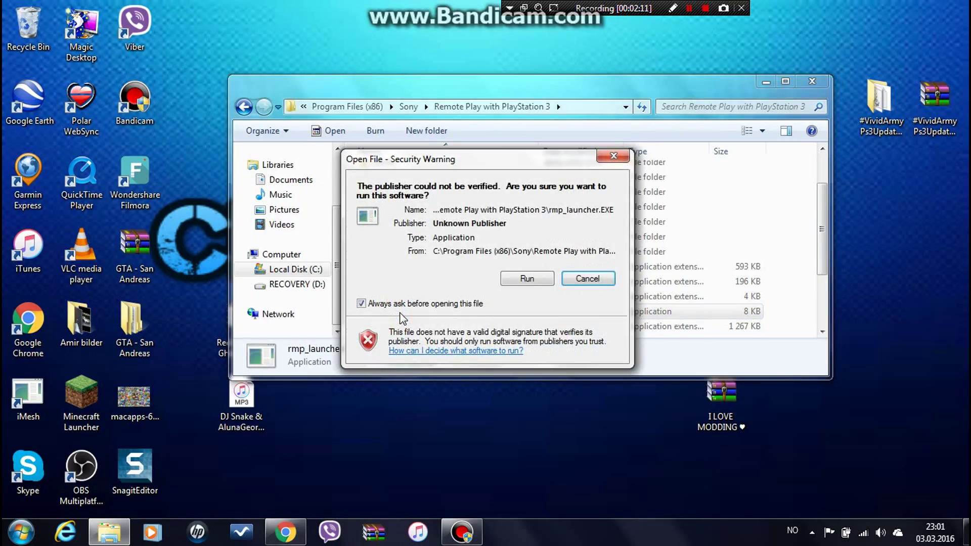
{"action": "left_click", "coordinate": [529, 280]}
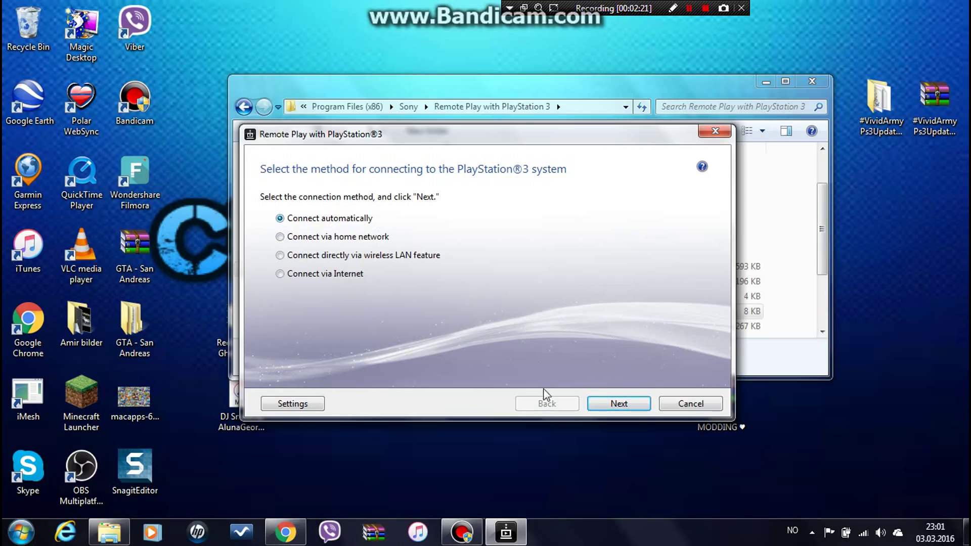
- Keep 'Connect automatically' and connect to the PS3 until the XMB menu streams
{"action": "left_click", "coordinate": [620, 404]}
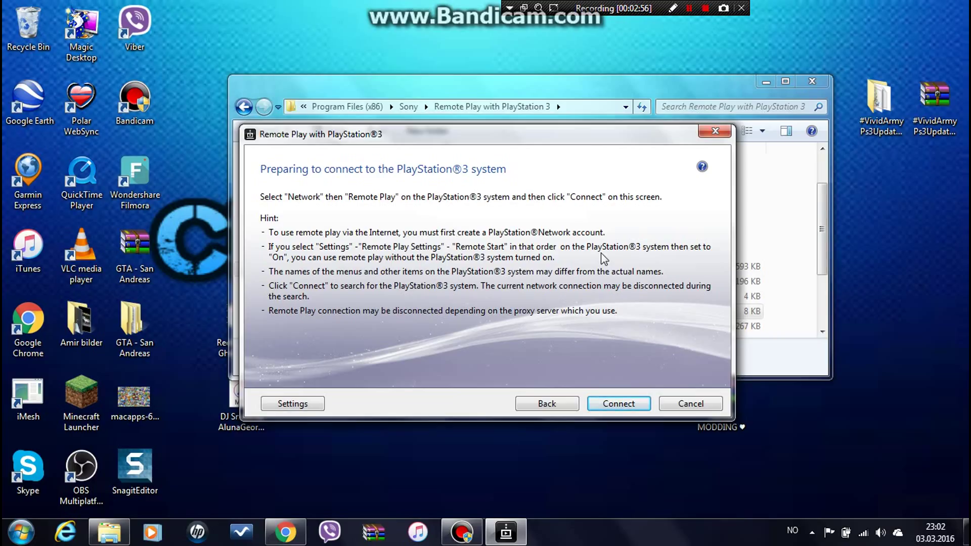
{"action": "left_click", "coordinate": [629, 405]}
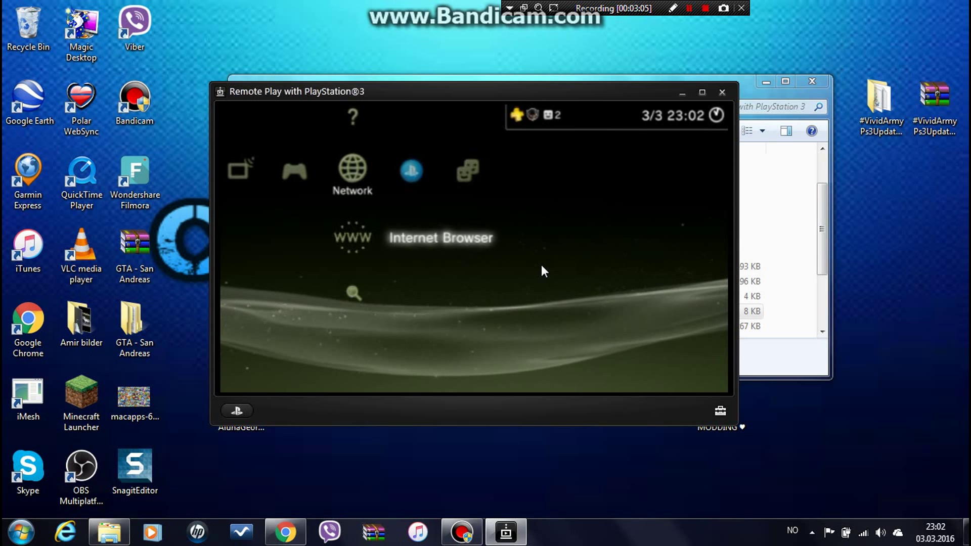
- Move the streamed XMB left from Network to TV/Video Services and open the toolbox menu
{"action": "key", "text": "Left"}
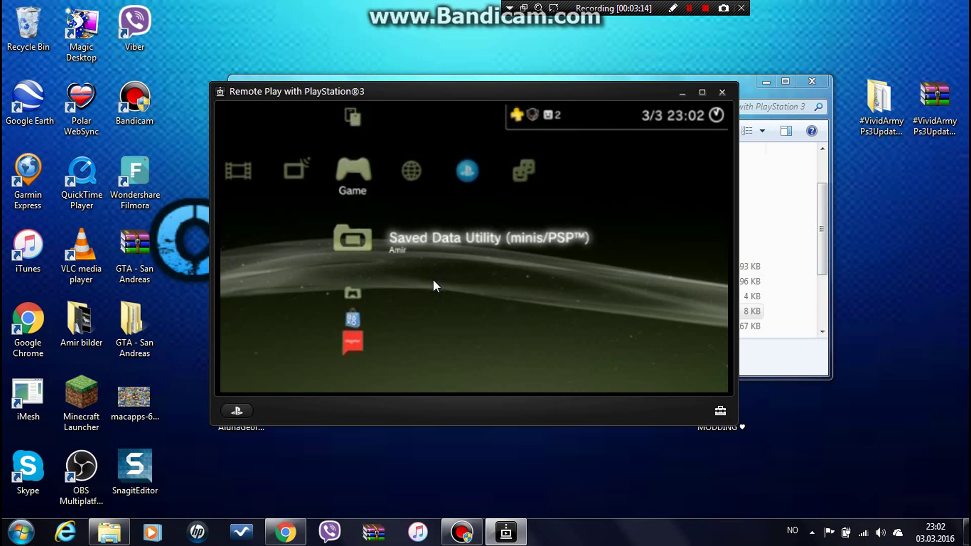
{"action": "key", "text": "Left"}
{"action": "left_click", "coordinate": [721, 410]}
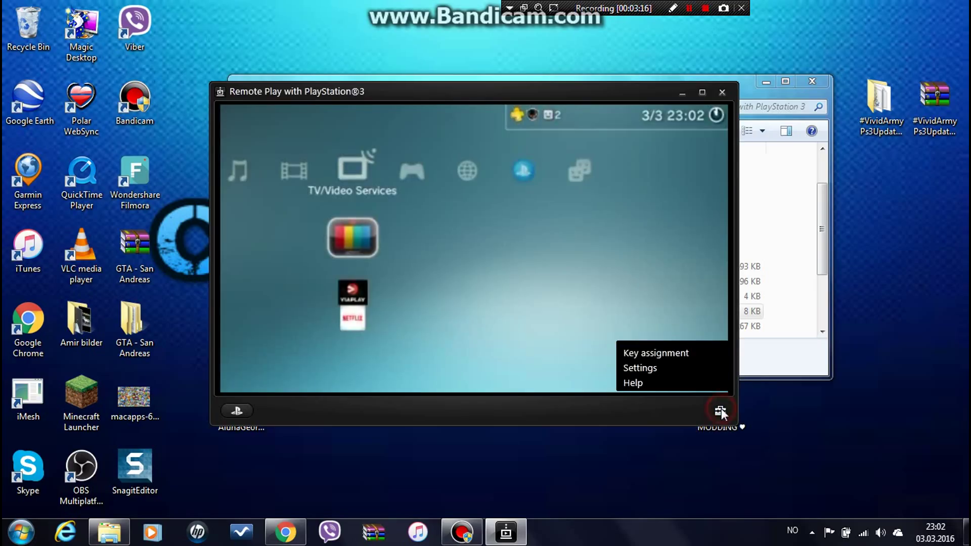
- Scroll through the Recommendation 1 key assignments in Settings' Keyboard tab, then confirm with OK
{"action": "left_click", "coordinate": [653, 363]}
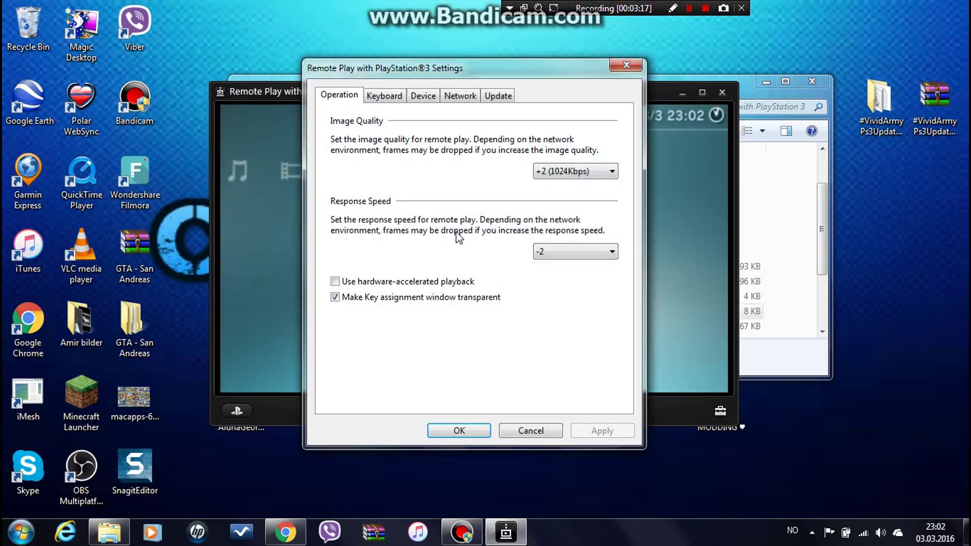
{"action": "left_click", "coordinate": [384, 96]}
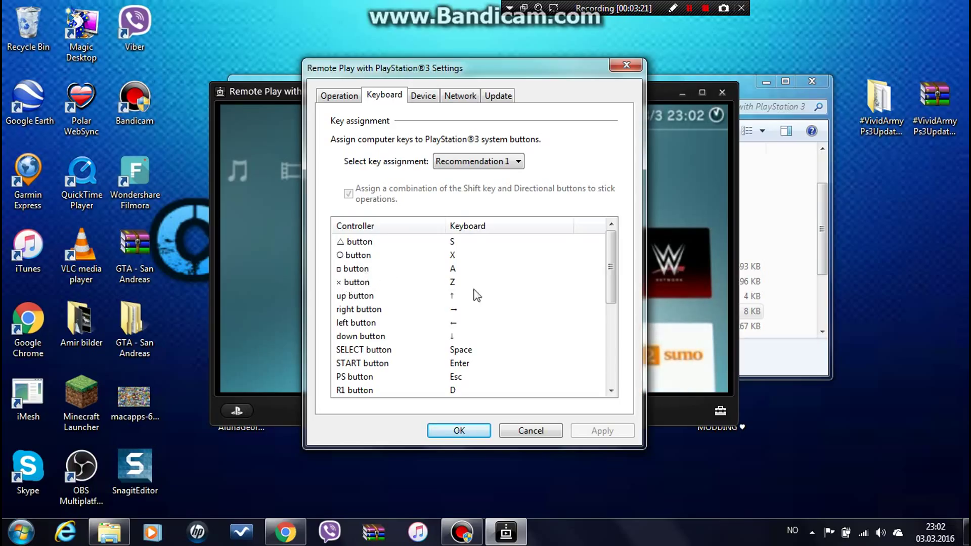
{"action": "scroll", "coordinate": [453, 286], "scroll_direction": "down", "scroll_amount": 1}
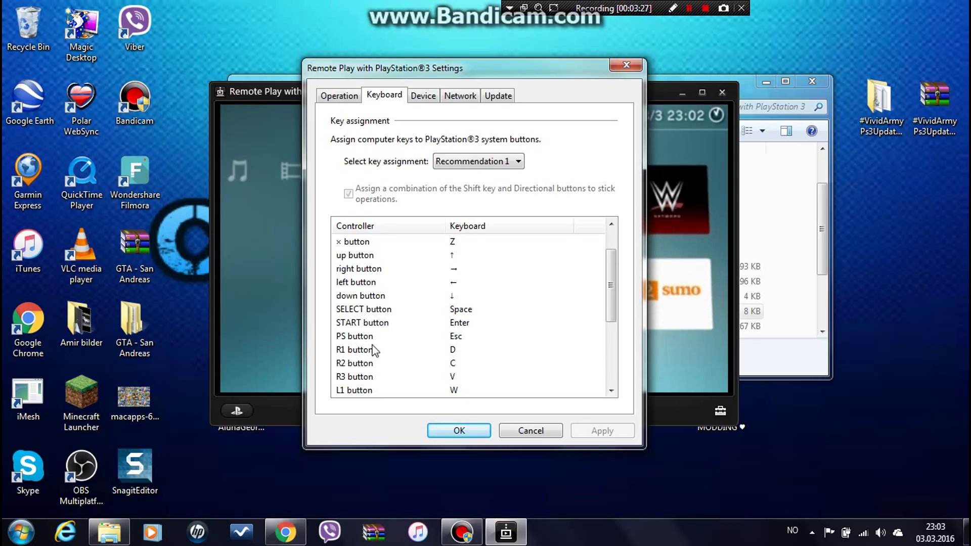
{"action": "scroll", "coordinate": [433, 326], "scroll_direction": "down", "scroll_amount": 3}
{"action": "scroll", "coordinate": [433, 329], "scroll_direction": "up", "scroll_amount": 2}
{"action": "scroll", "coordinate": [432, 331], "scroll_direction": "down", "scroll_amount": 2}
{"action": "scroll", "coordinate": [433, 331], "scroll_direction": "up", "scroll_amount": 4}
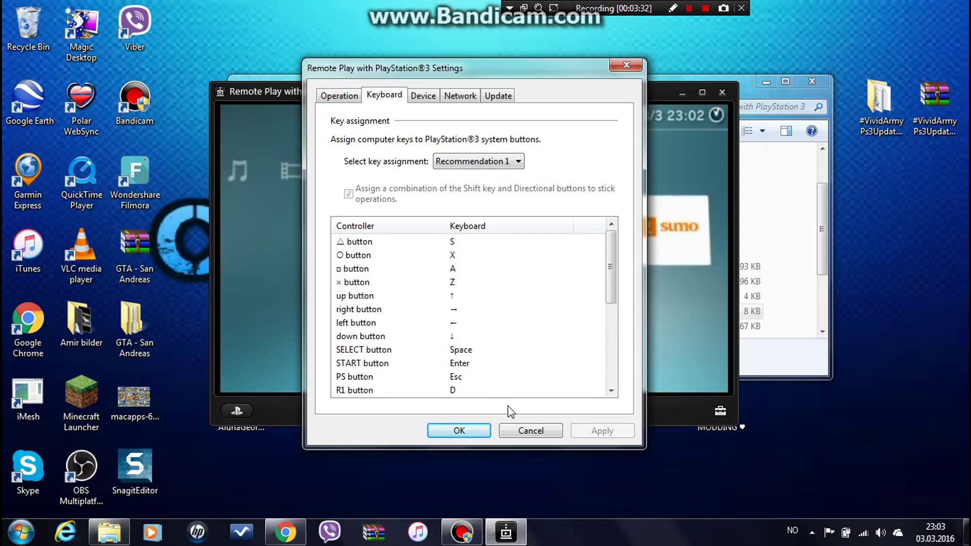
{"action": "left_click", "coordinate": [480, 435]}
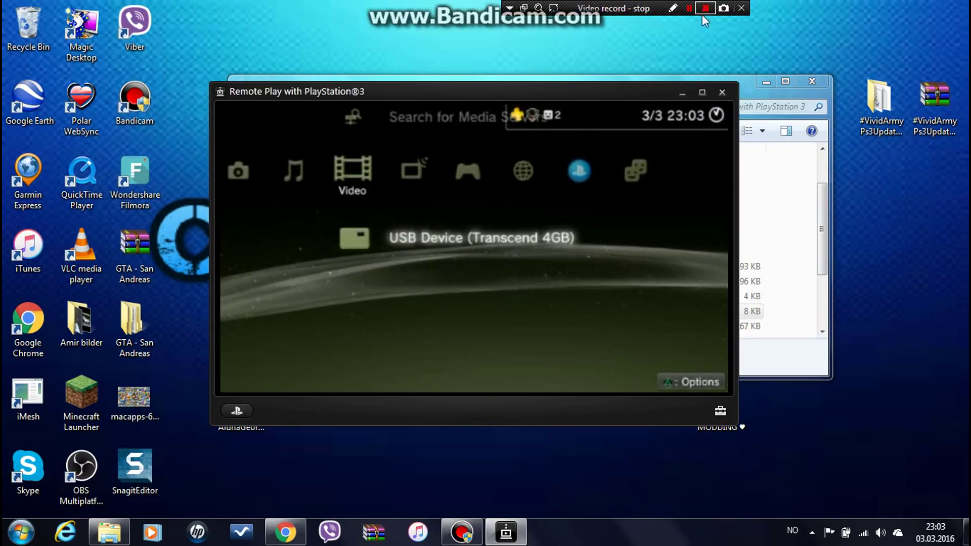
{"action": "left_click", "coordinate": [707, 92]}
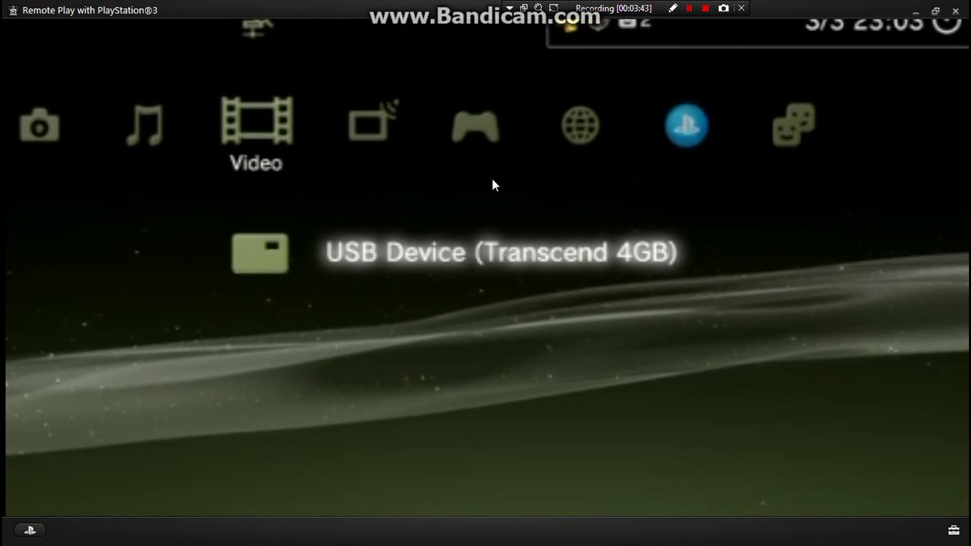
{"action": "key", "text": "Right"}
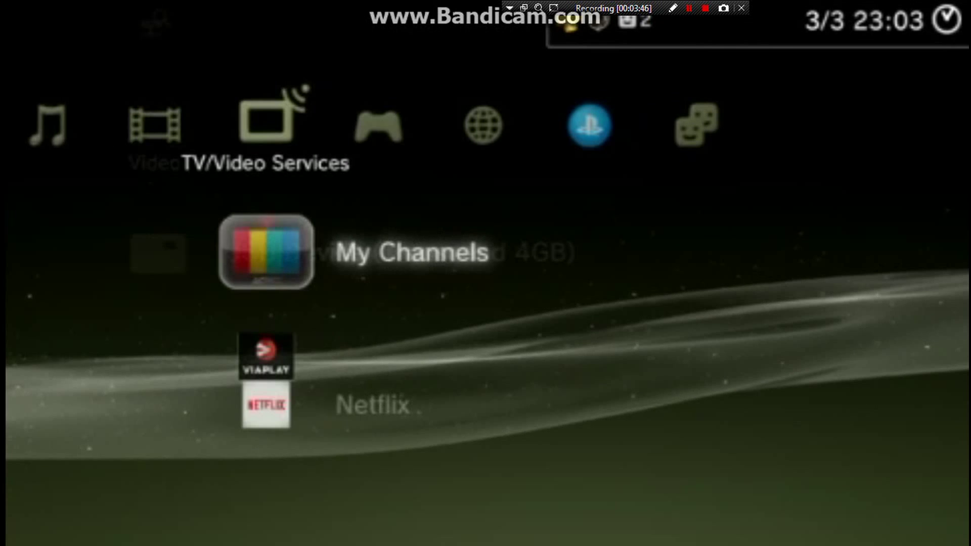
{"action": "key", "text": "Right"}
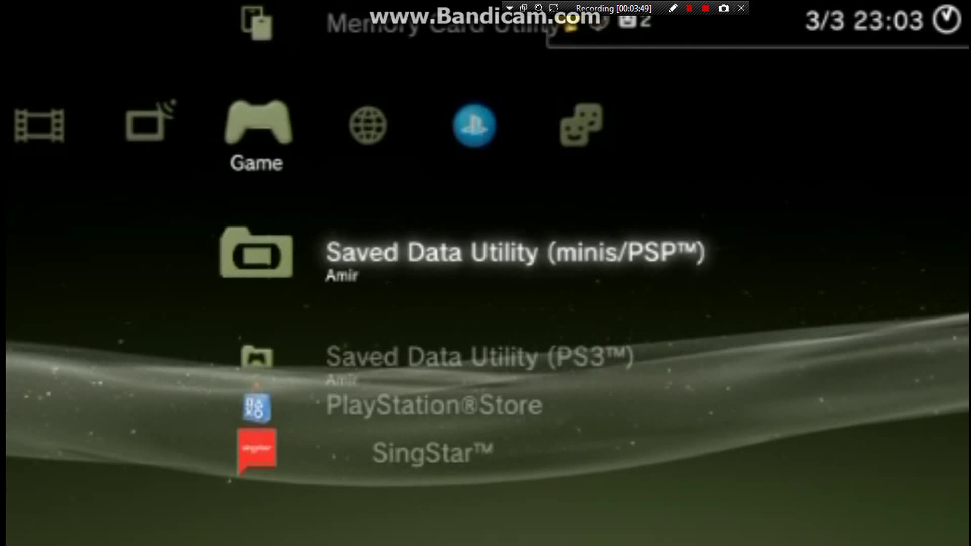
{"action": "key", "text": "Down"}
{"action": "key", "text": "Up"}
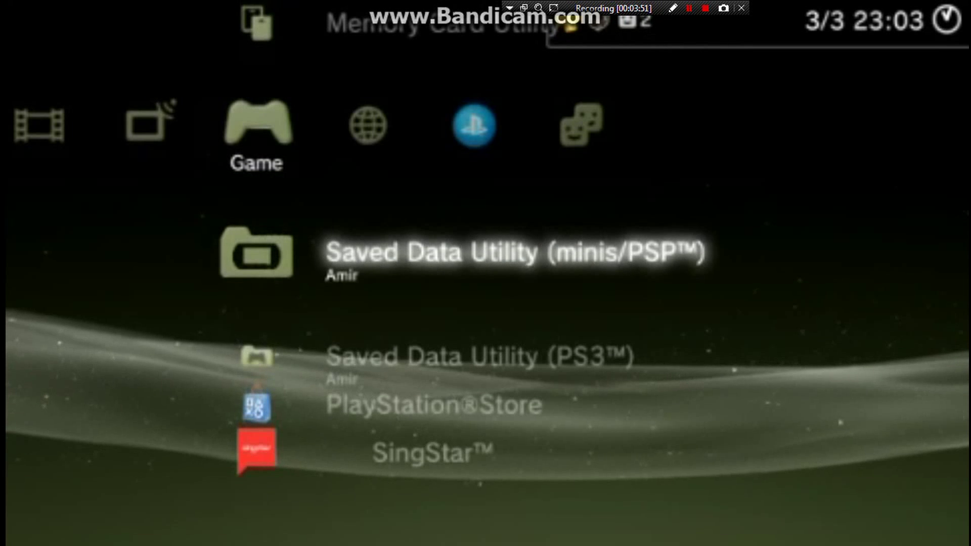
{"action": "key", "text": "Up"}
{"action": "key", "text": "Up"}
{"action": "key", "text": "Up"}
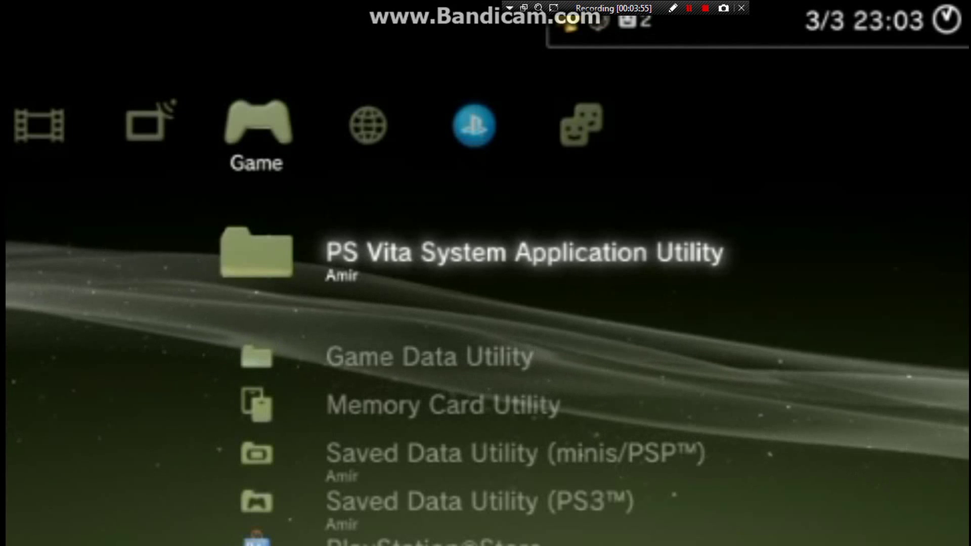
{"action": "key", "text": "Down"}
{"action": "key", "text": "Right"}
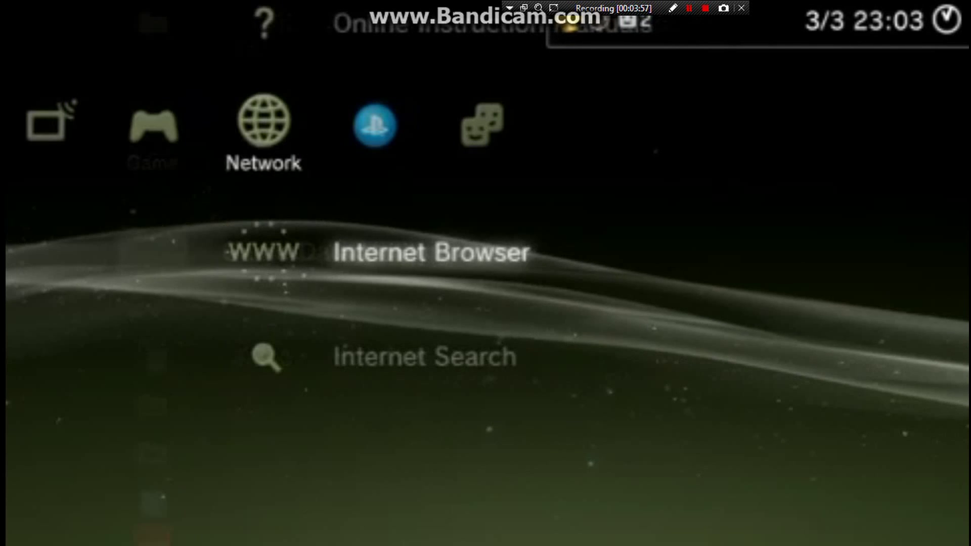
{"action": "key", "text": "Right"}
{"action": "key", "text": "Right"}
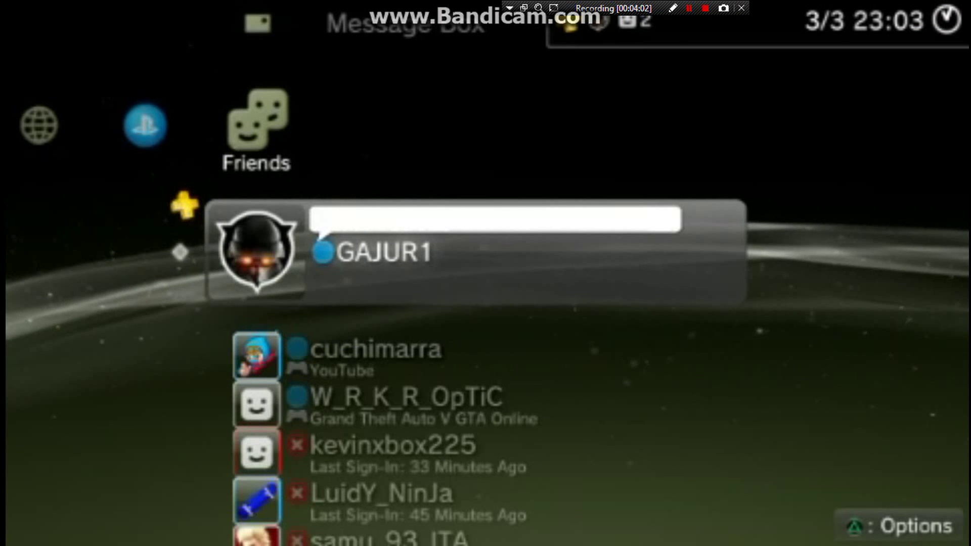
{"action": "key", "text": "Down"}
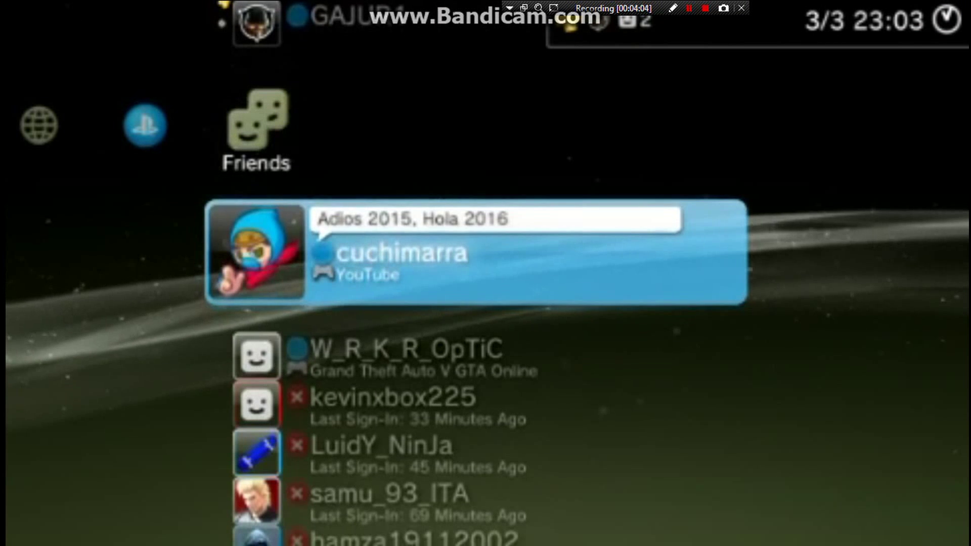
{"action": "key", "text": "Up"}
{"action": "key", "text": "Left"}
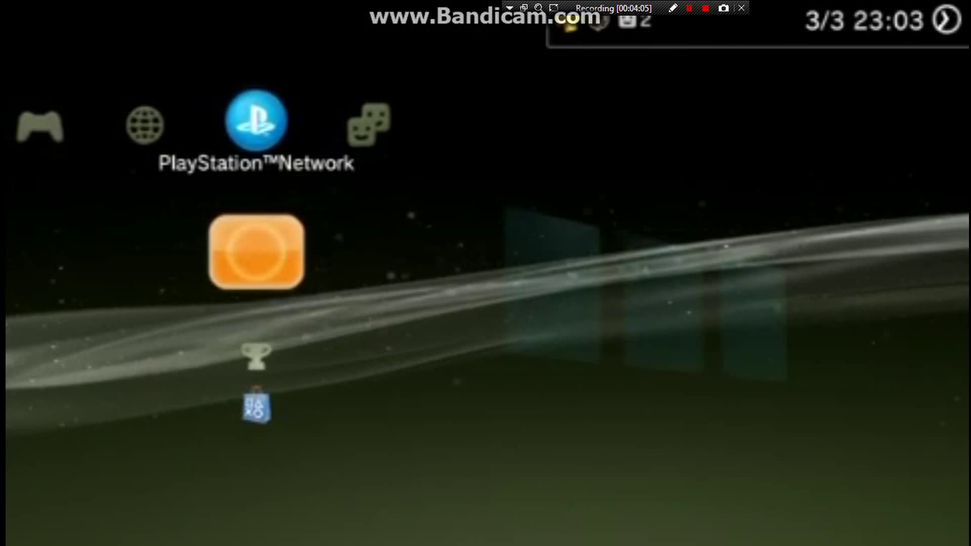
{"action": "key", "text": "Left"}
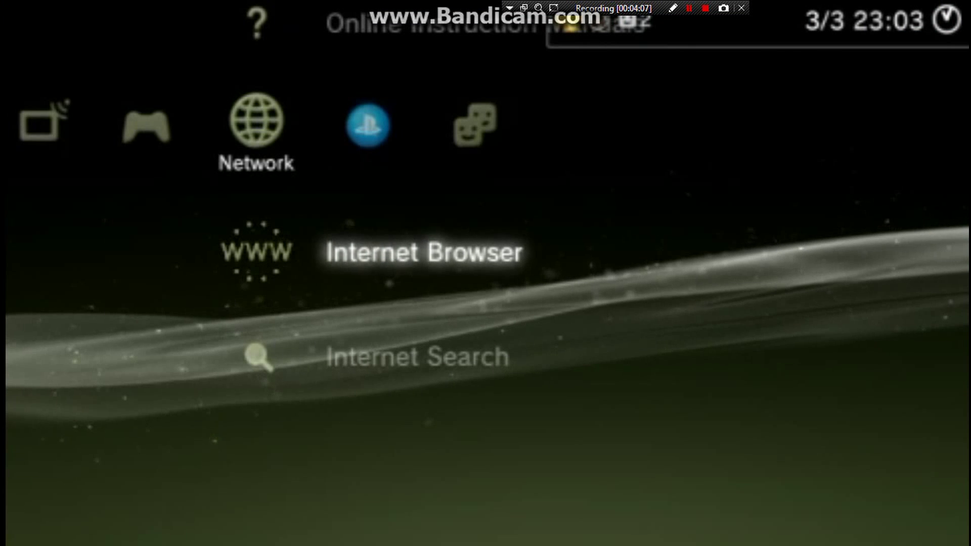
{"action": "key", "text": "Left"}
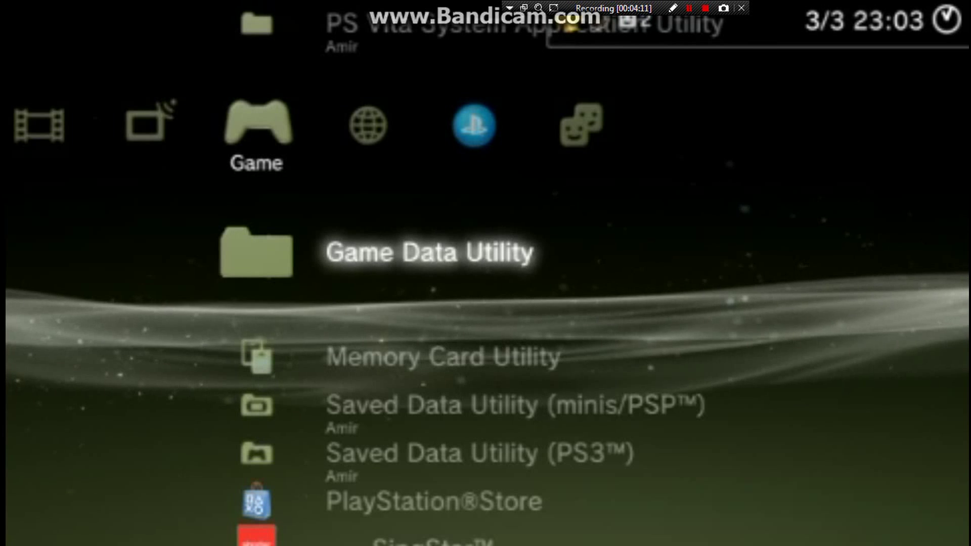
{"action": "key", "text": "Return"}
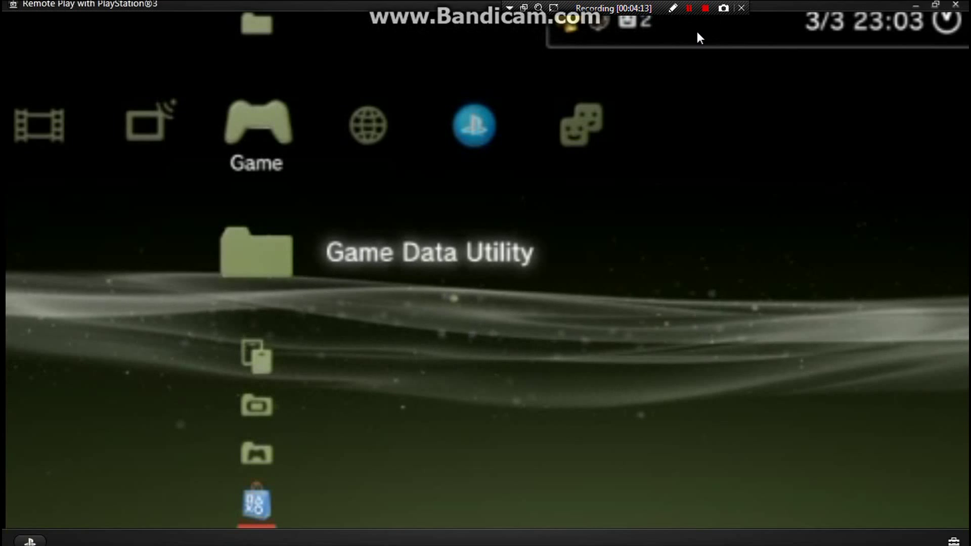
{"action": "key", "text": "Left"}
{"action": "left_click", "coordinate": [936, 9]}
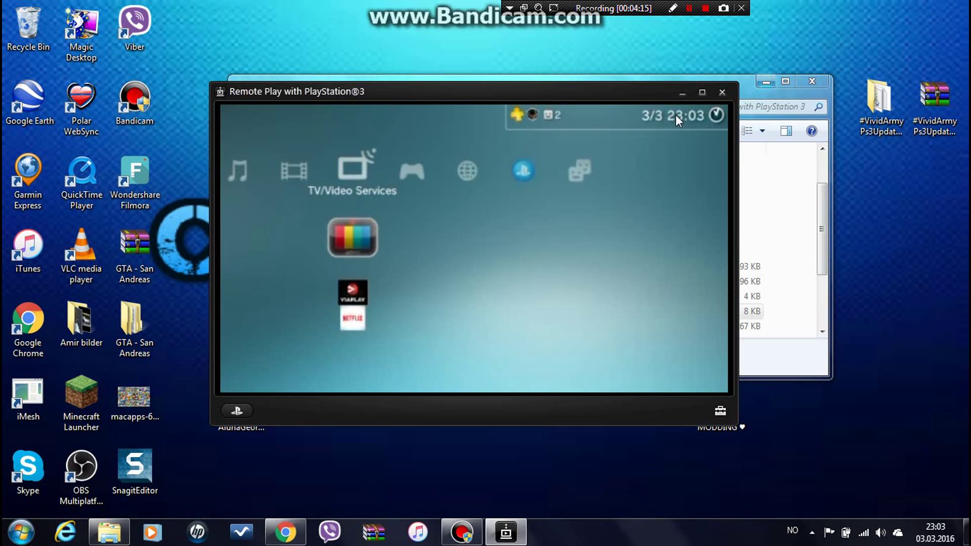